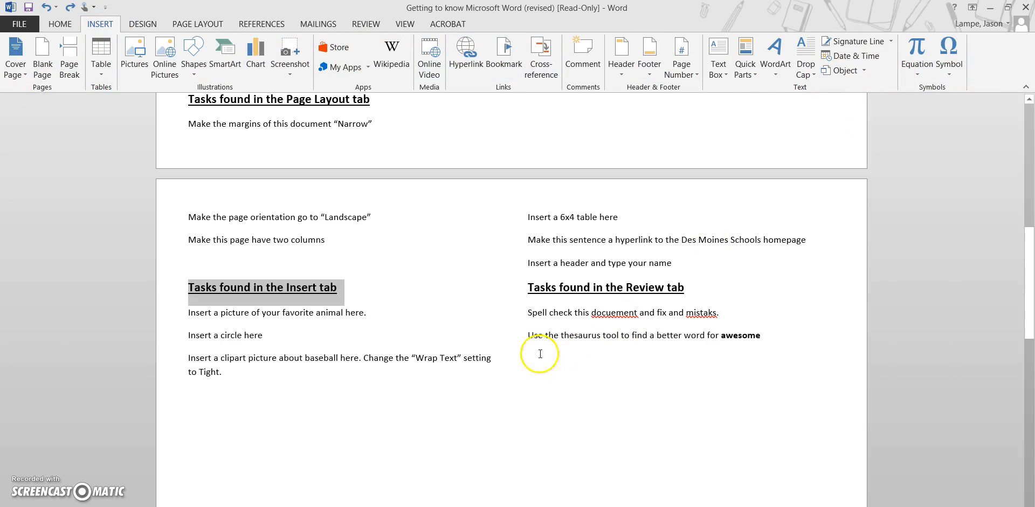
# Place the text cursor before the favorite animal sentence, switch to the web browser and open google.com in a new tab
pyautogui.click(184, 312)
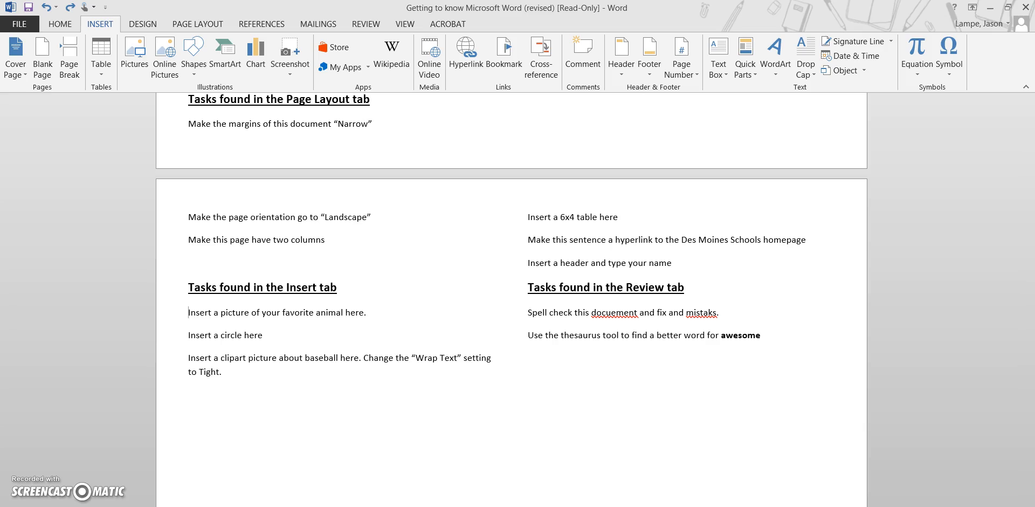
pyautogui.click(237, 506)
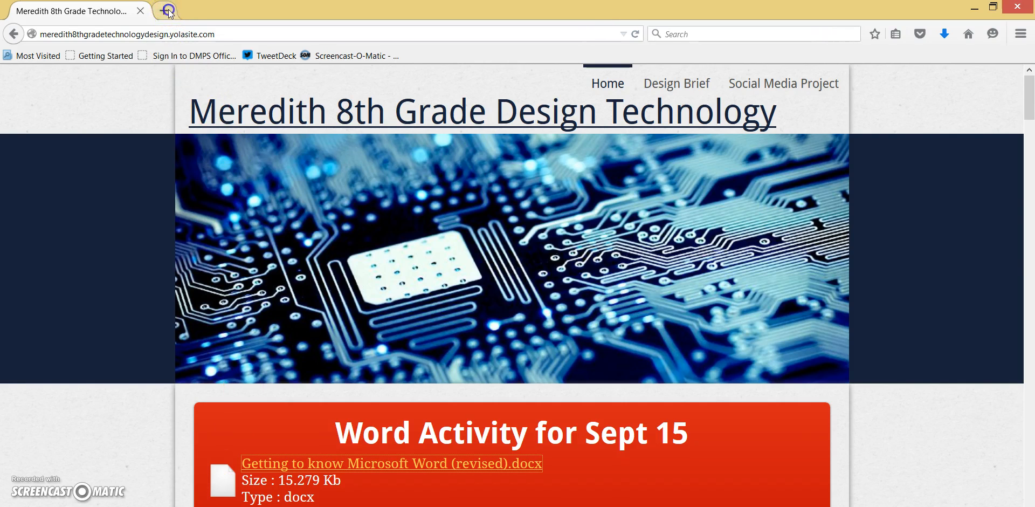
pyautogui.click(168, 11)
pyautogui.write('googl')
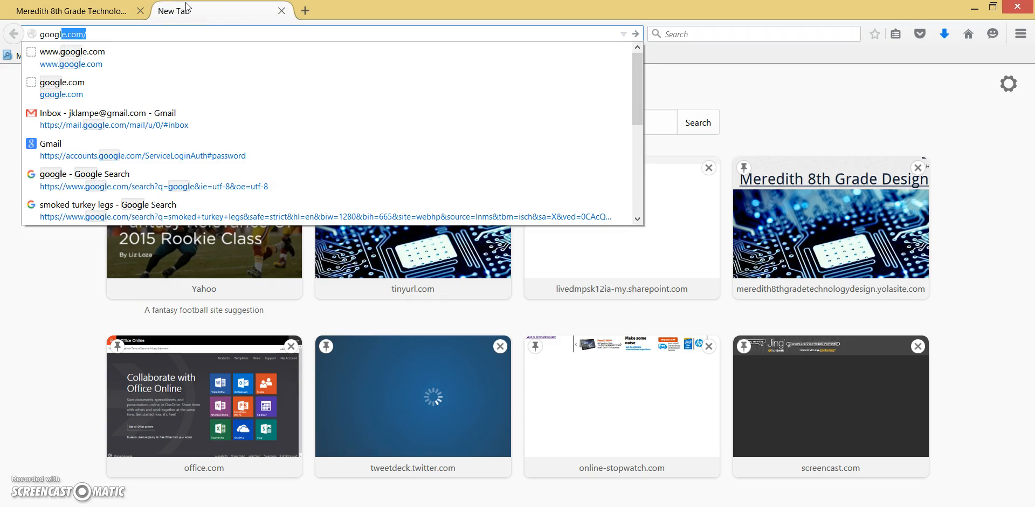
pyautogui.write('e.com')
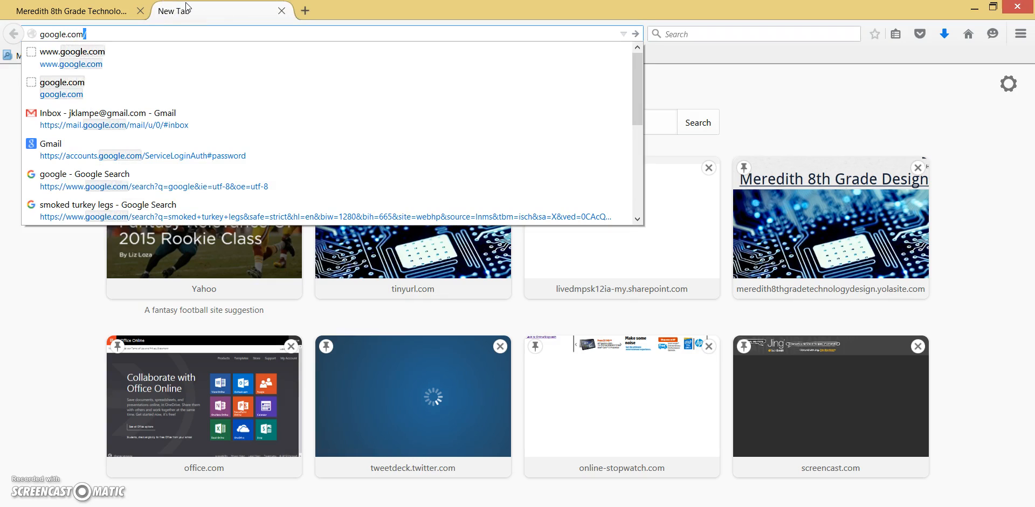
pyautogui.press('Return')
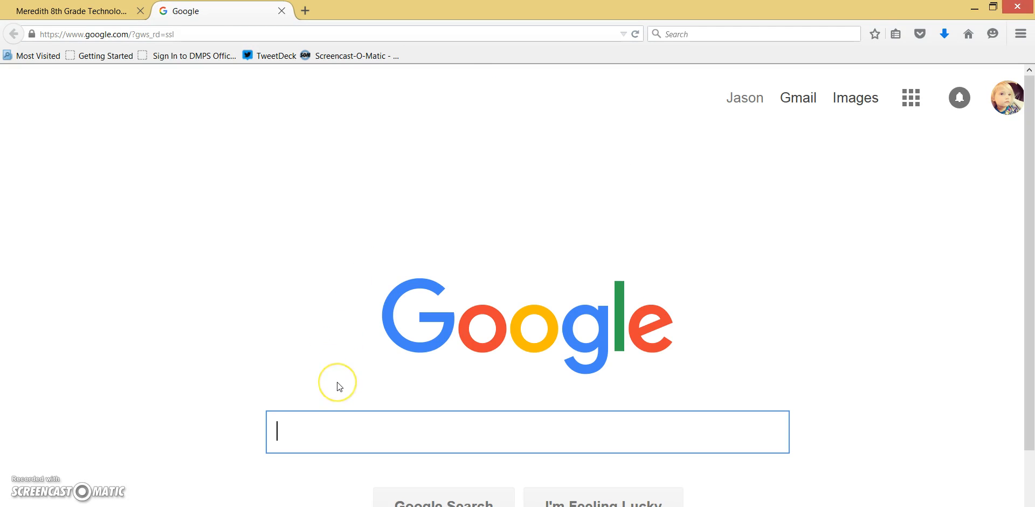
# Search Google Images for "snow leopard" and open the black-and-white zmescience.com picture at full size
pyautogui.write('snow leopard')
pyautogui.press('Return')
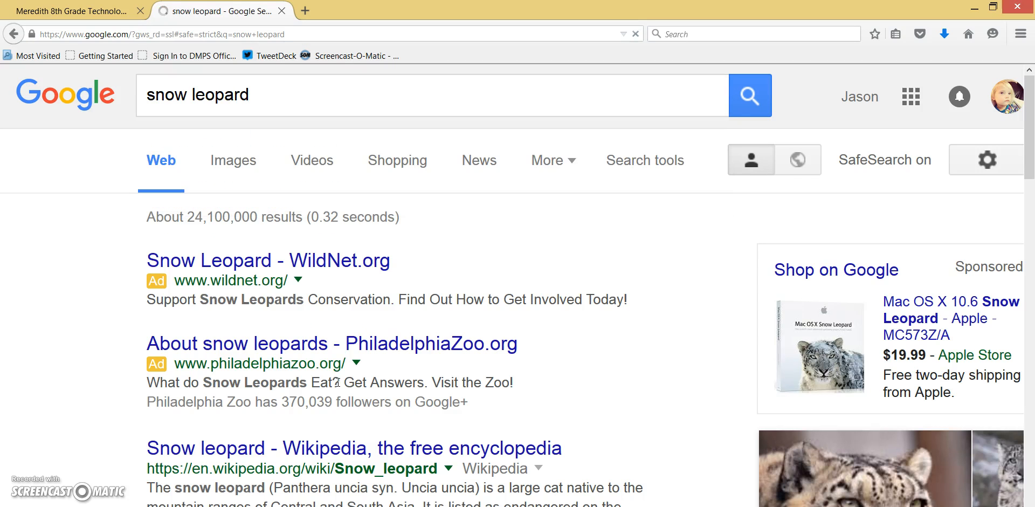
pyautogui.click(251, 164)
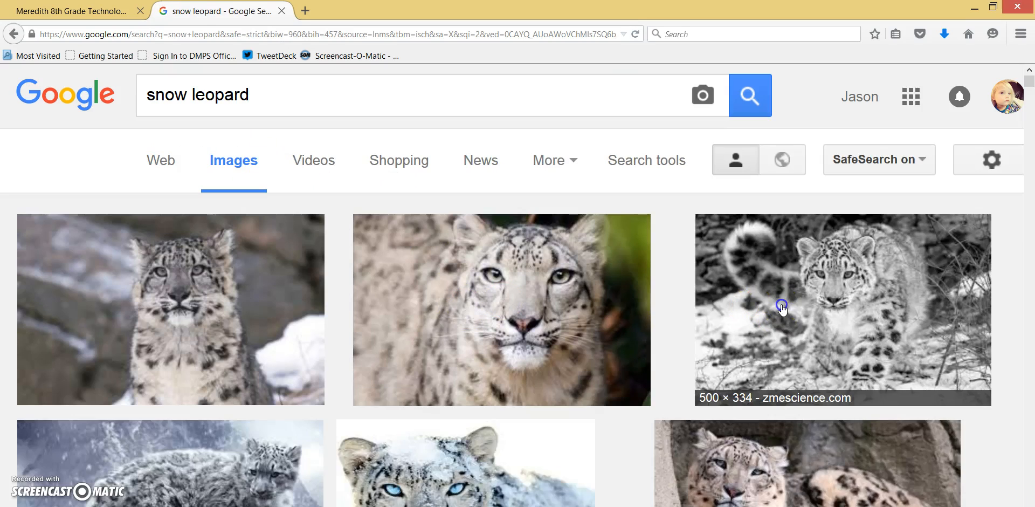
pyautogui.click(782, 307)
pyautogui.click(679, 247)
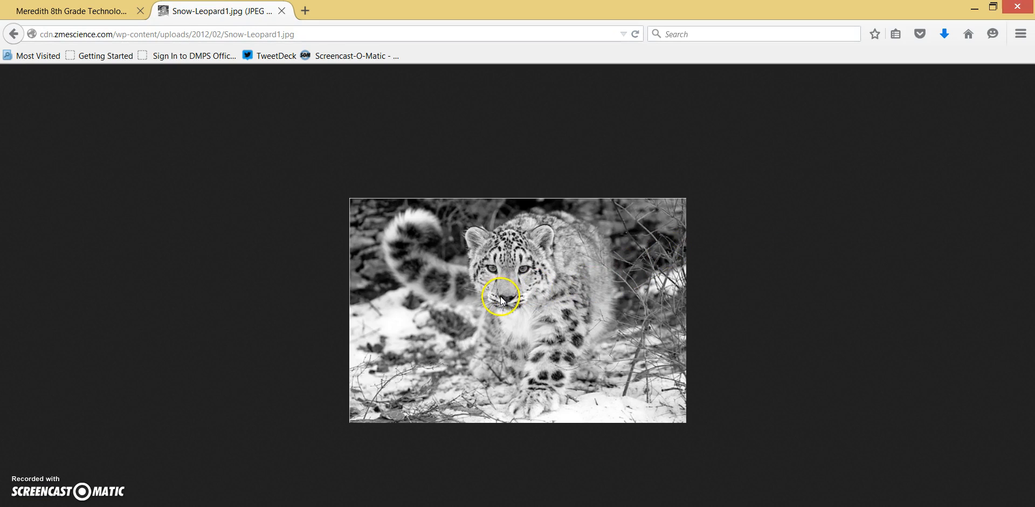
# Save the snow leopard image to the Desktop as the JPEG file Snow-Leopard1
pyautogui.rightClick(501, 298)
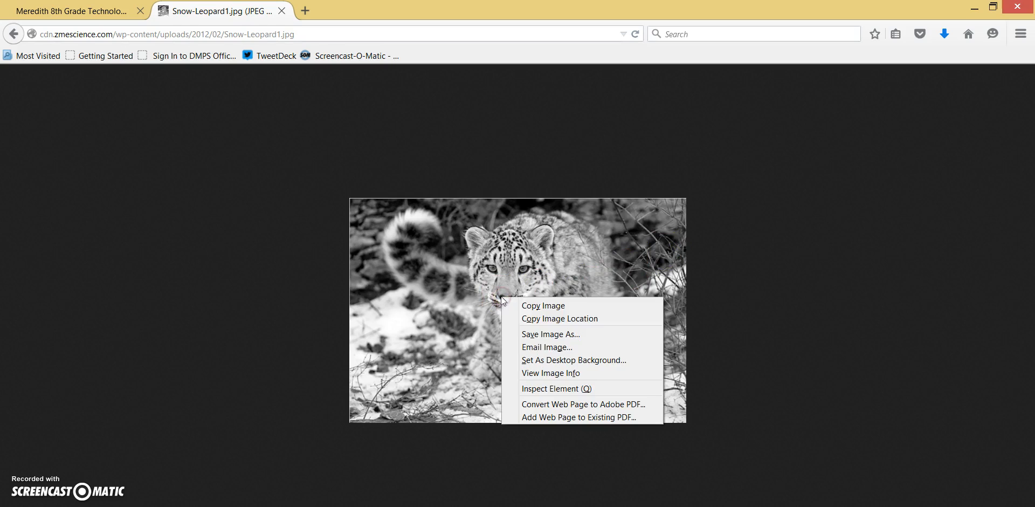
pyautogui.click(539, 334)
pyautogui.click(51, 94)
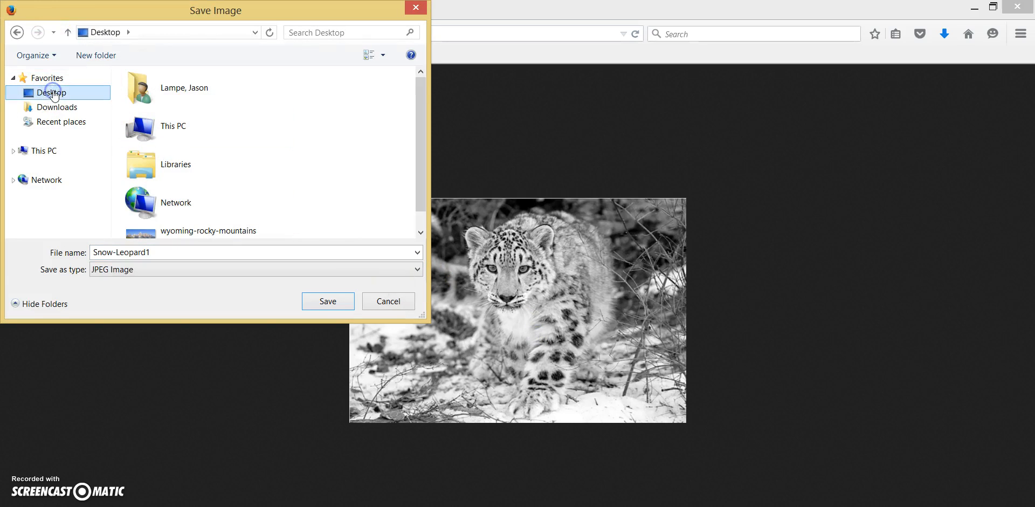
pyautogui.click(322, 302)
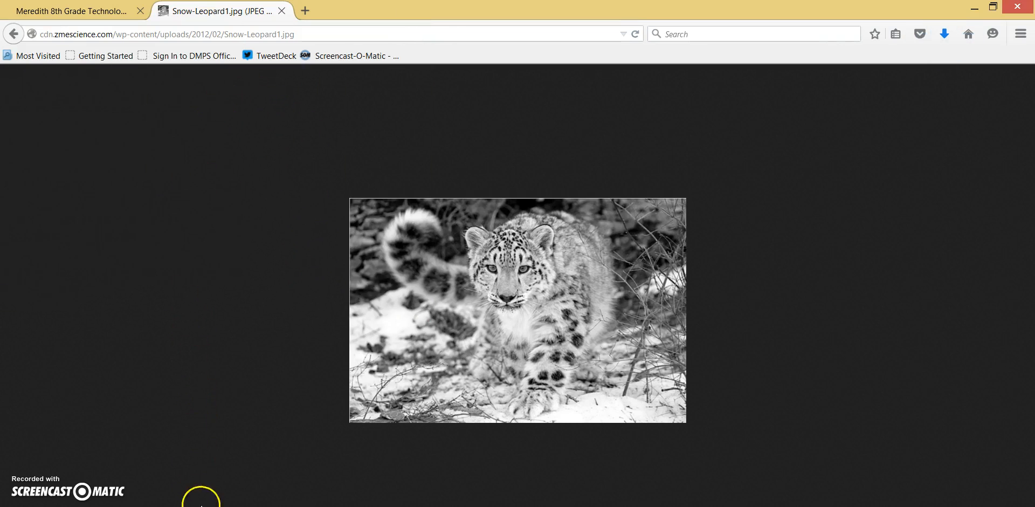
# Switch back to Word and insert the Snow-Leopard1 picture from the Desktop on a new line below the favorite animal sentence
pyautogui.hotkey('alt', 'Tab')
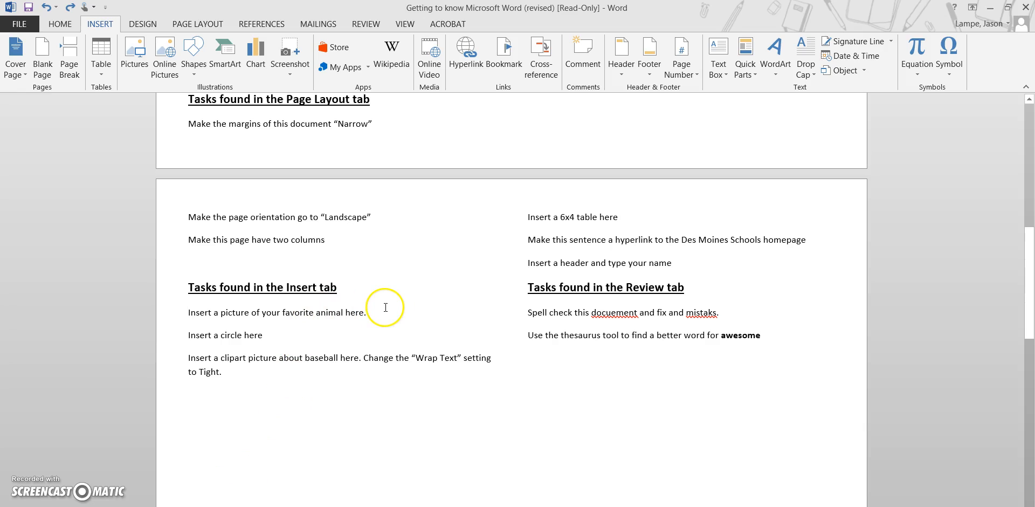
pyautogui.press('Return')
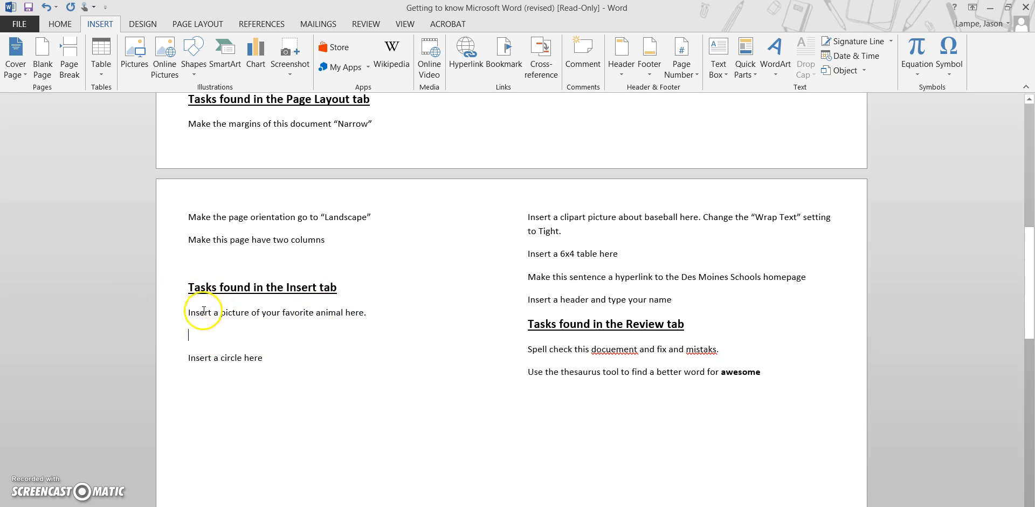
pyautogui.click(136, 54)
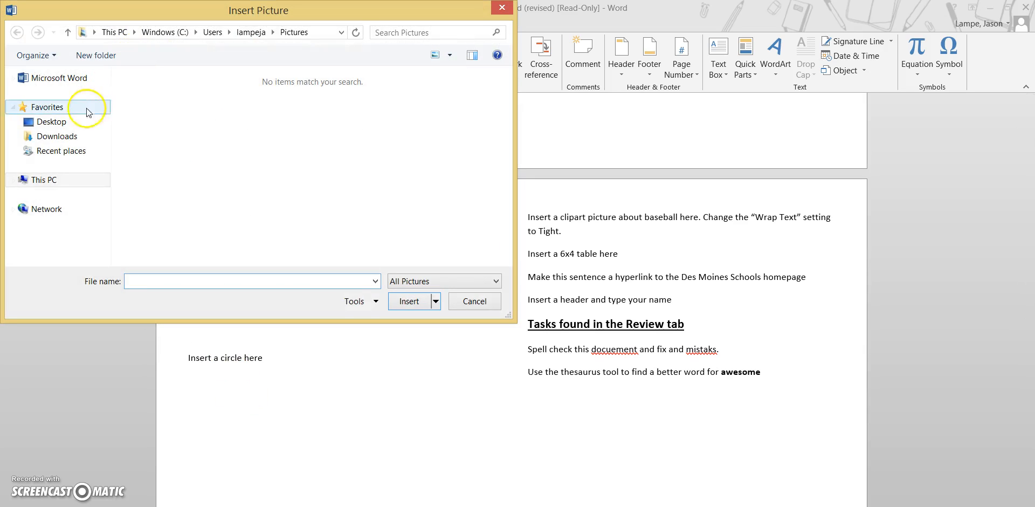
pyautogui.click(58, 123)
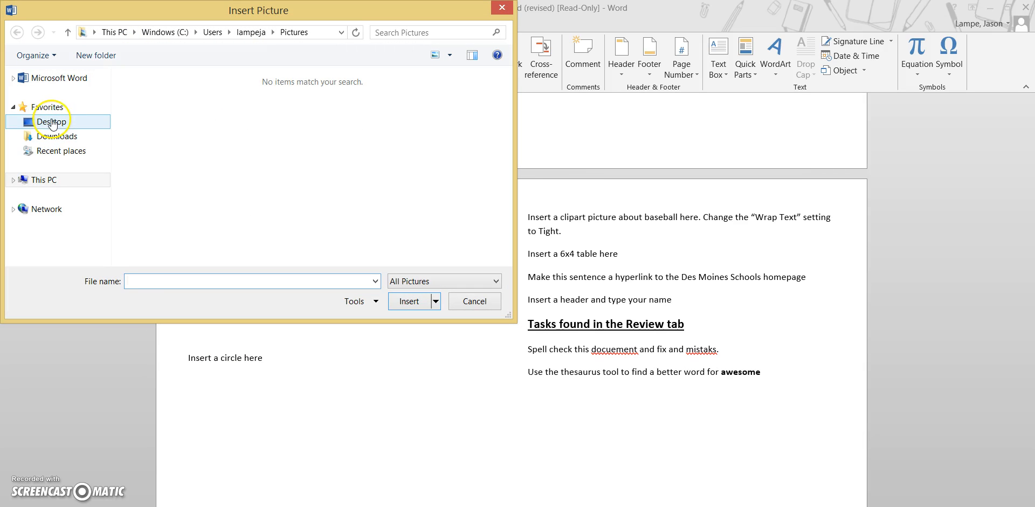
pyautogui.click(52, 123)
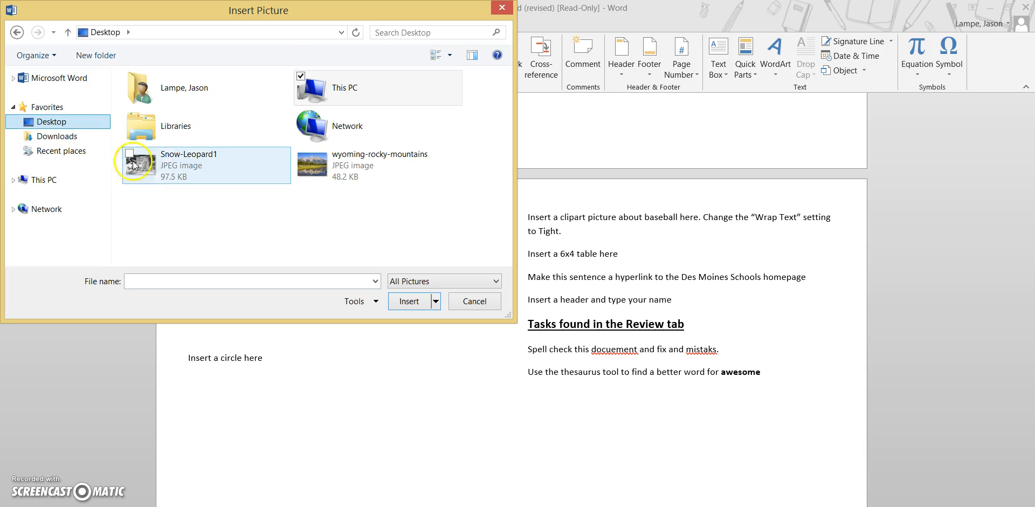
pyautogui.click(151, 167)
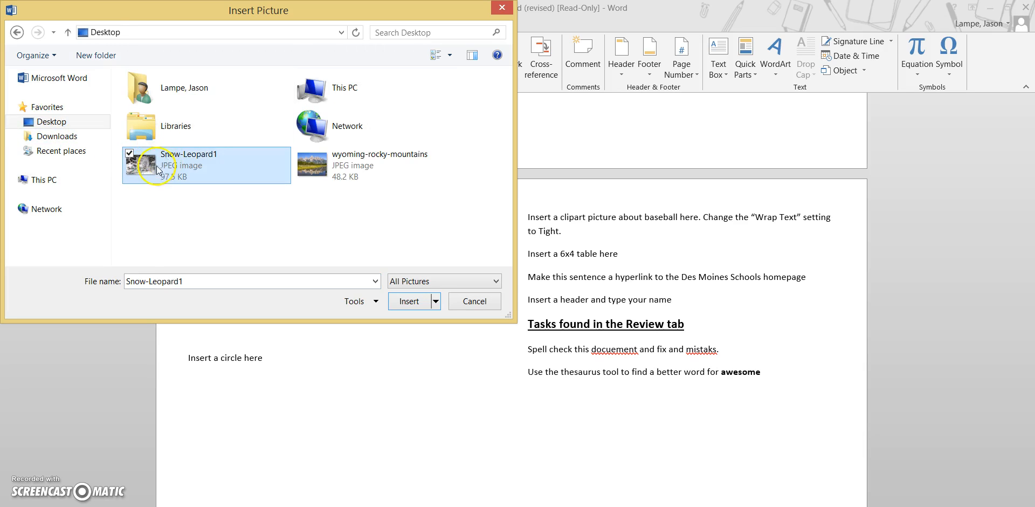
pyautogui.click(411, 301)
# Shrink the snow leopard picture proportionally to about 1.6" high and 2.39" wide
pyautogui.scroll(-3, 378, 321)
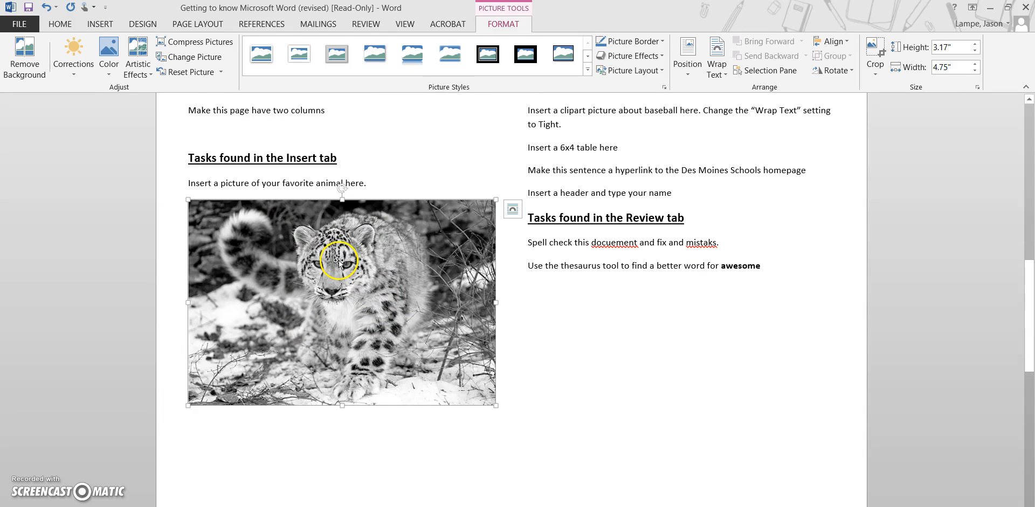
pyautogui.moveTo(496, 197); pyautogui.dragTo(185, 273)
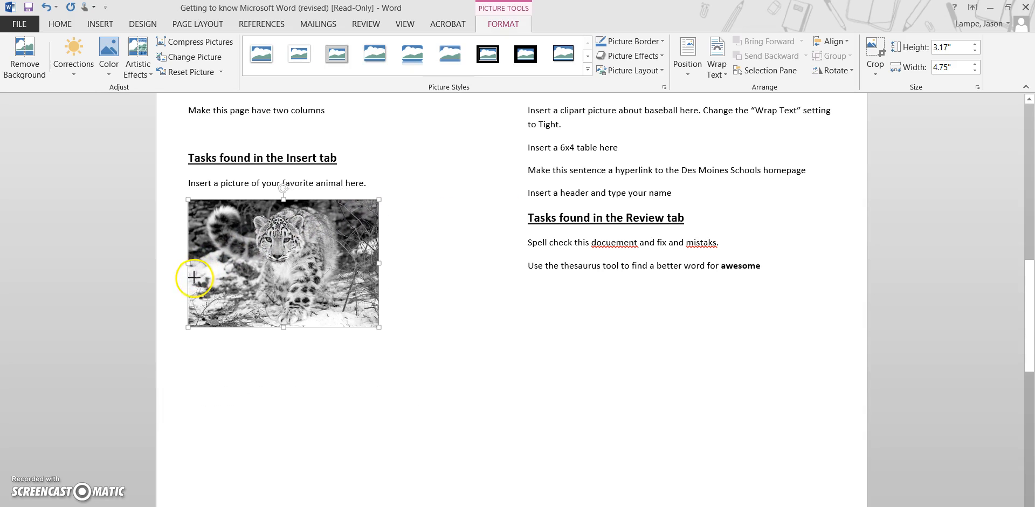
pyautogui.moveTo(381, 197); pyautogui.dragTo(344, 256)
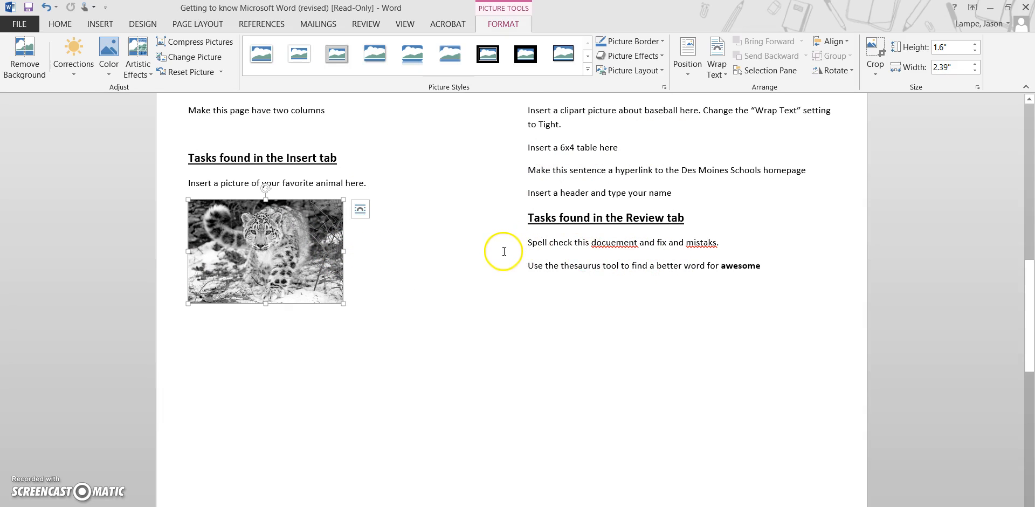
# Draw an oval about 0.48" high and 0.67" wide beside the sentence "Insert a circle here"
pyautogui.scroll(3, 402, 270)
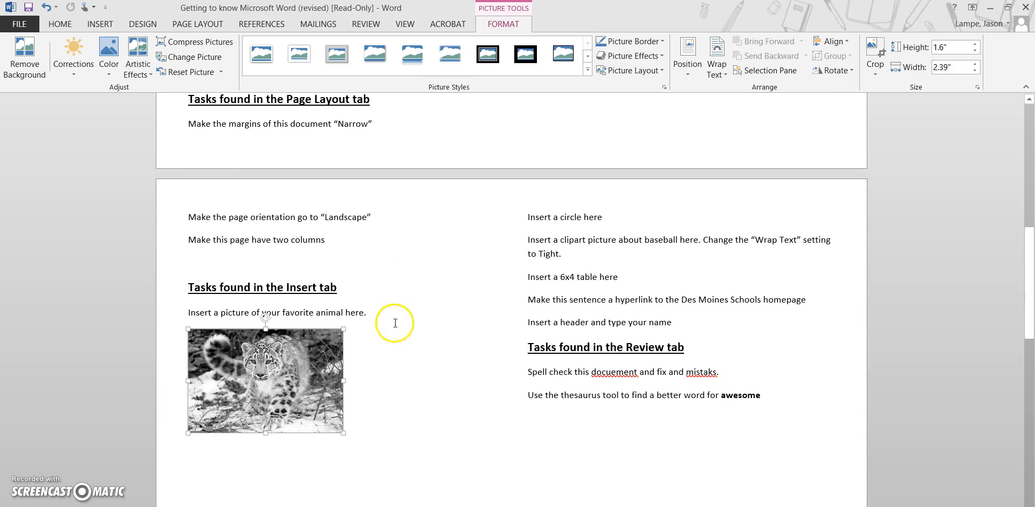
pyautogui.moveTo(526, 219); pyautogui.dragTo(610, 218)
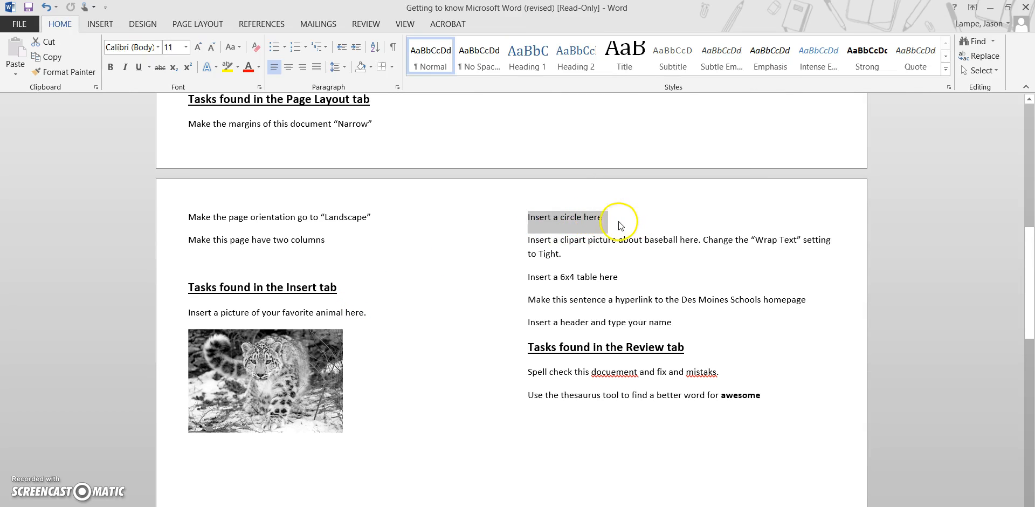
pyautogui.click(614, 216)
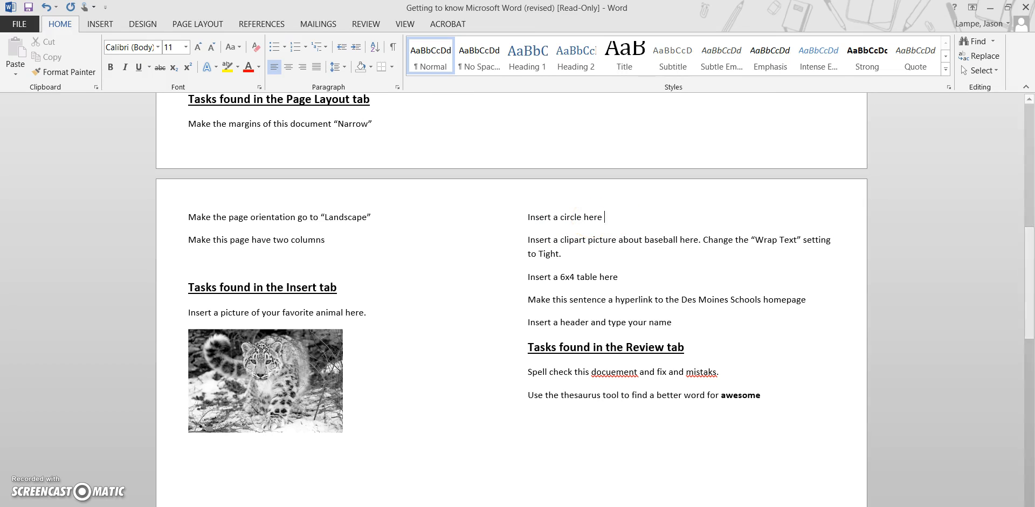
pyautogui.click(106, 27)
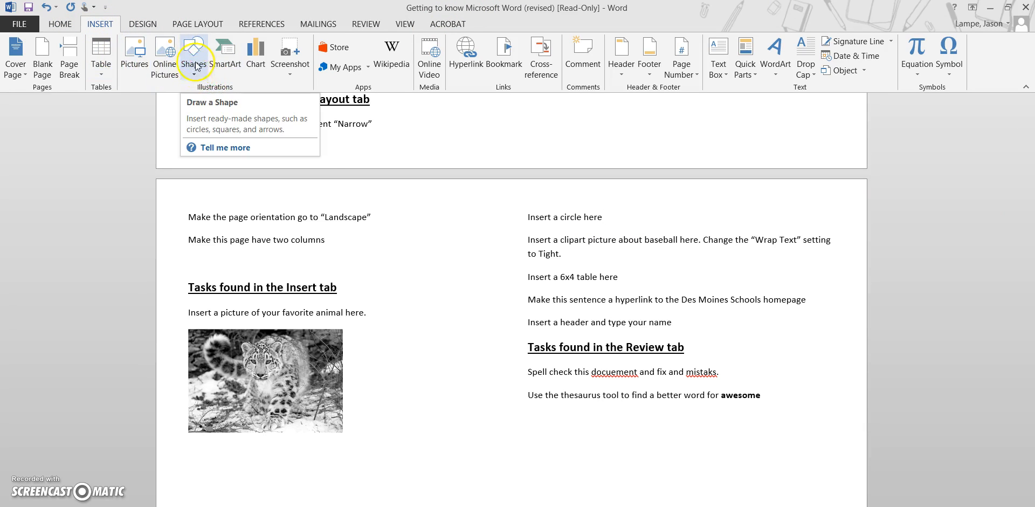
pyautogui.click(198, 81)
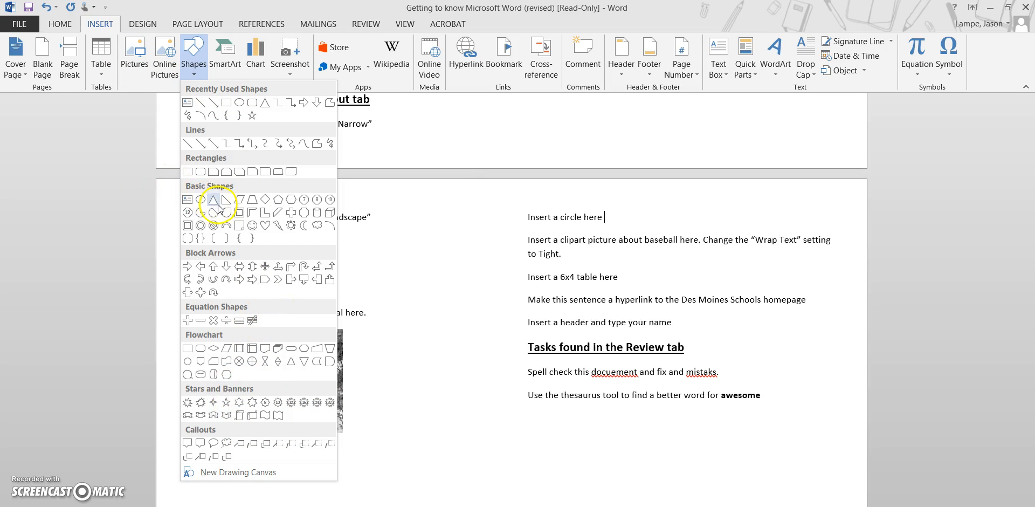
pyautogui.click(200, 204)
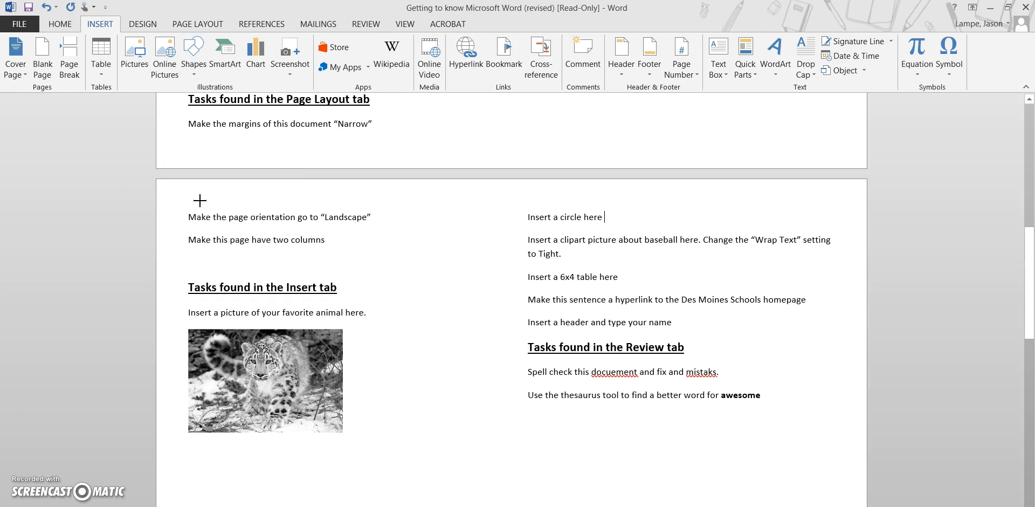
pyautogui.moveTo(620, 217)
pyautogui.mouseDown()
pyautogui.moveTo(655, 226)
pyautogui.moveTo(642, 204)
pyautogui.moveTo(665, 185)
pyautogui.moveTo(632, 213)
pyautogui.mouseUp()
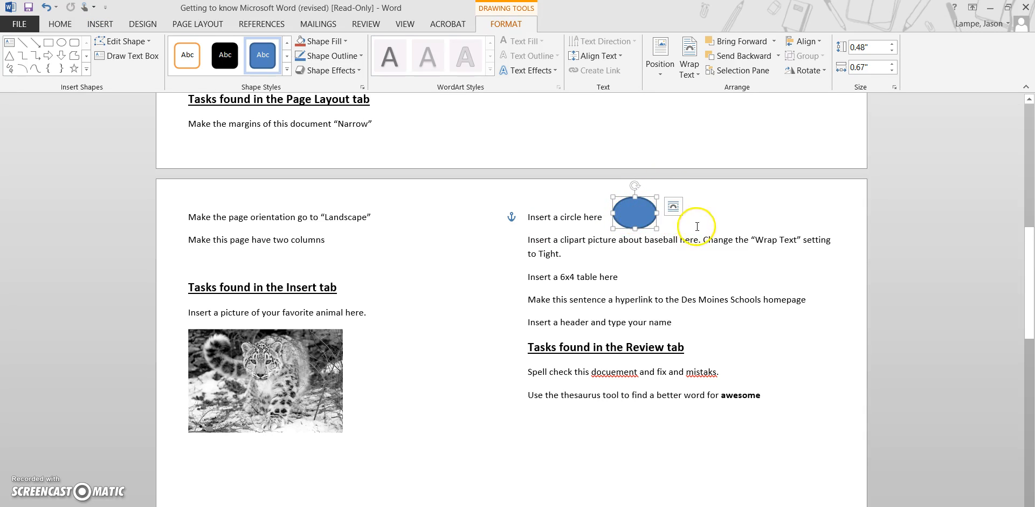
# Try the preset shape styles on the oval, including the black fill, and apply the white one with an orange outline
pyautogui.click(189, 59)
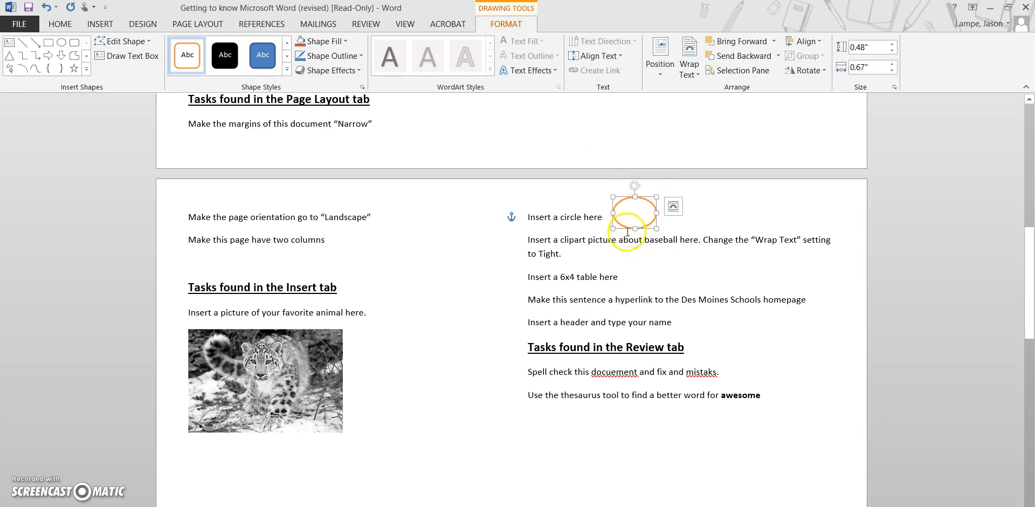
pyautogui.click(227, 62)
pyautogui.click(259, 51)
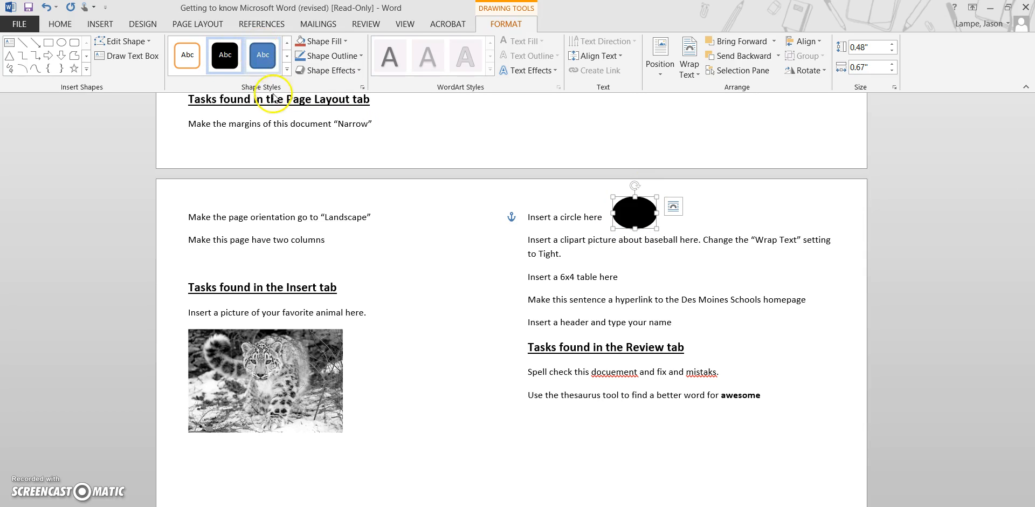
pyautogui.click(187, 55)
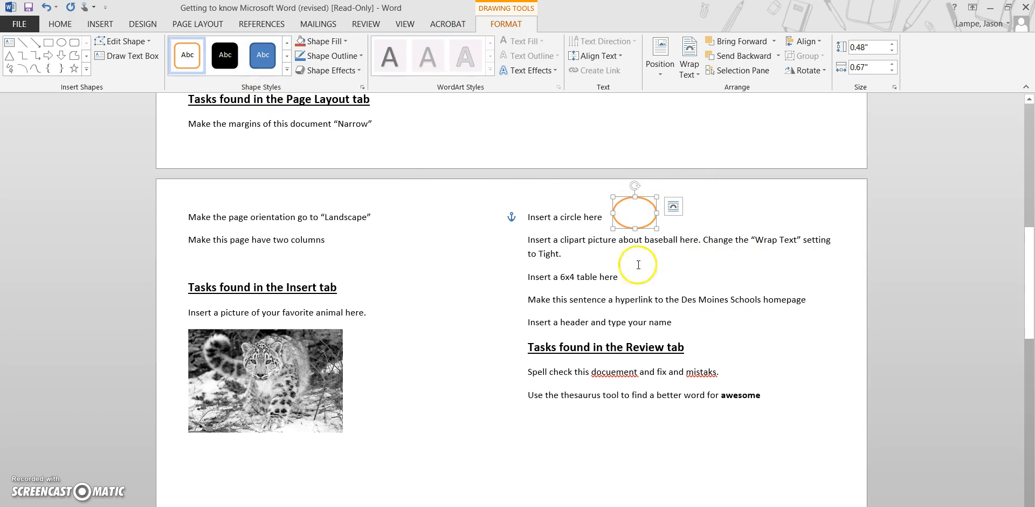
# Search online pictures for "baseball clipart" to place after the sentence ending in "setting to Tight."
pyautogui.click(587, 257)
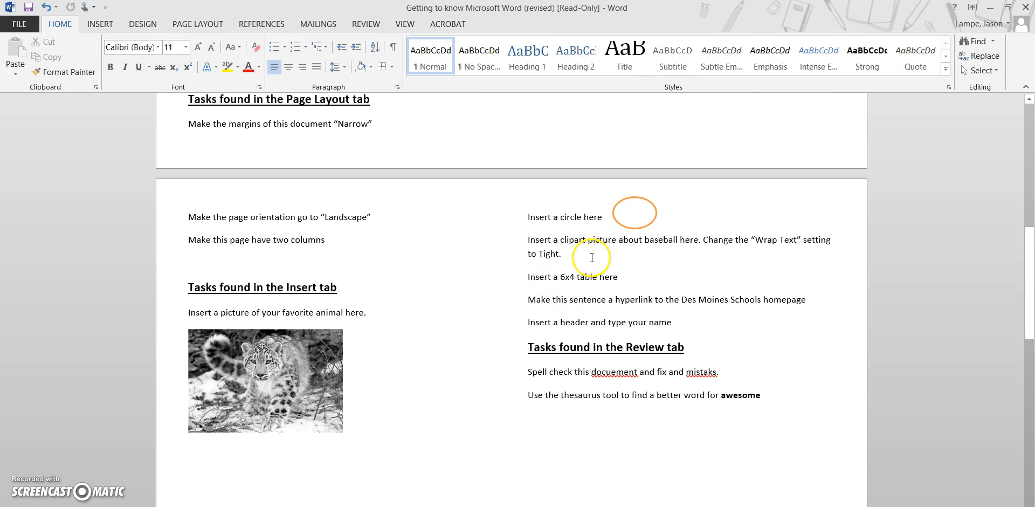
pyautogui.click(107, 26)
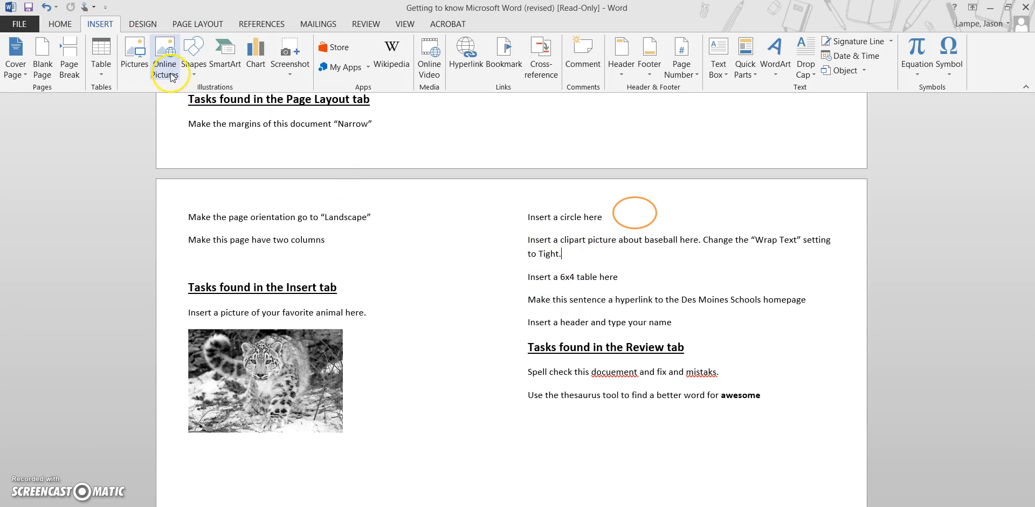
pyautogui.click(171, 77)
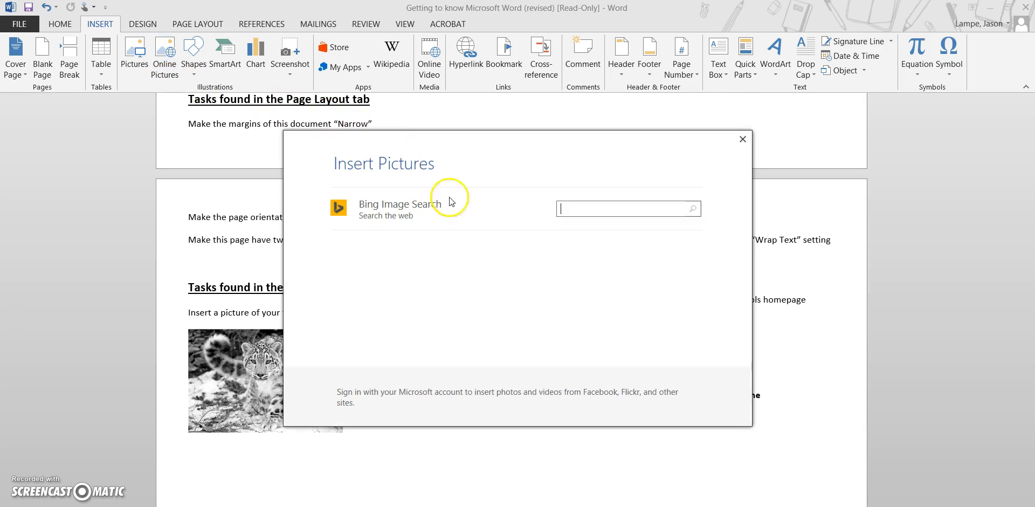
pyautogui.write('ba')
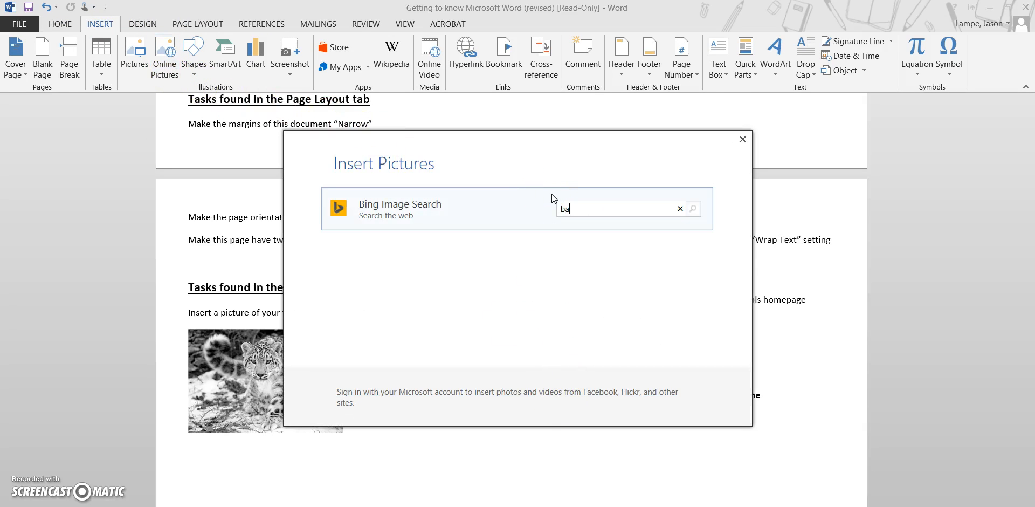
pyautogui.write('seball clipart')
pyautogui.press('Return')
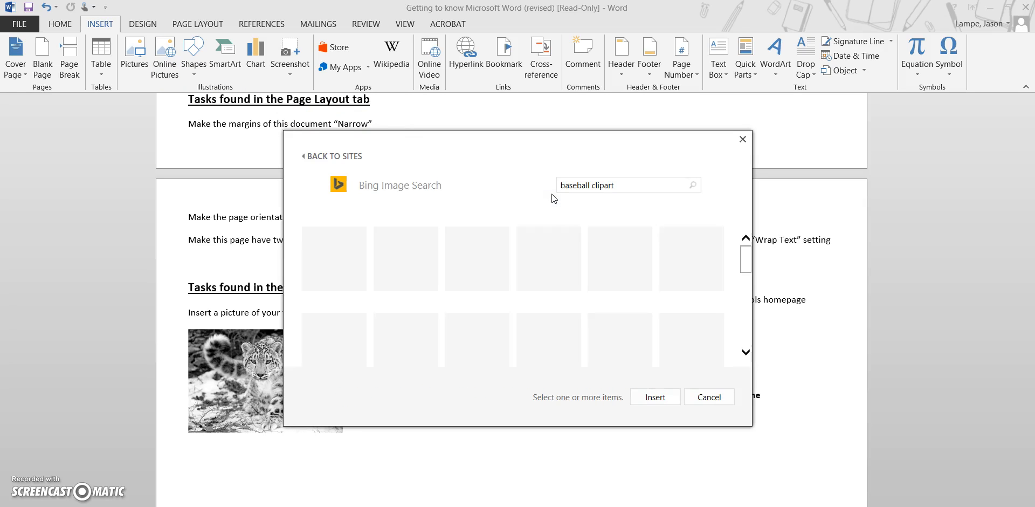
# Browse the baseball clipart results and insert the dark pitcher silhouette into the document
pyautogui.scroll(-5, 534, 258)
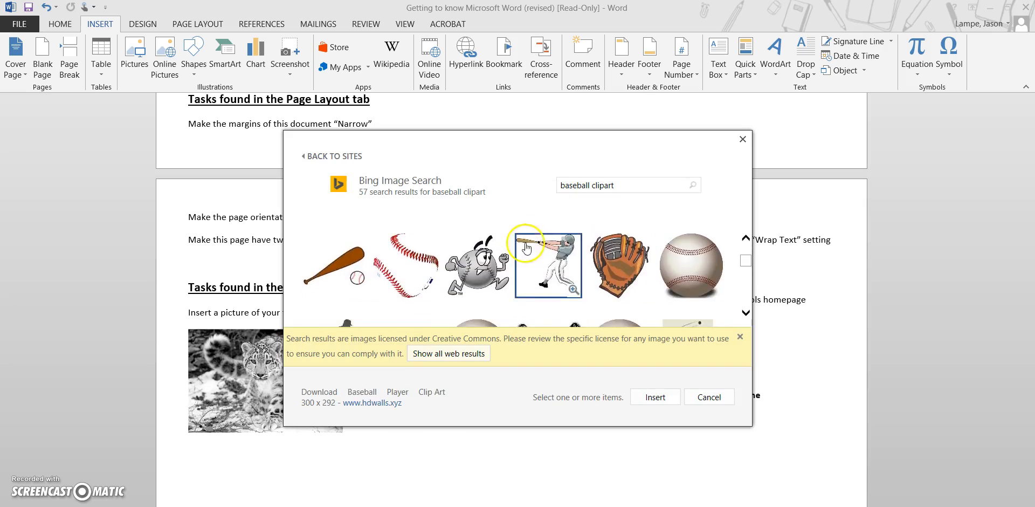
pyautogui.scroll(2, 535, 306)
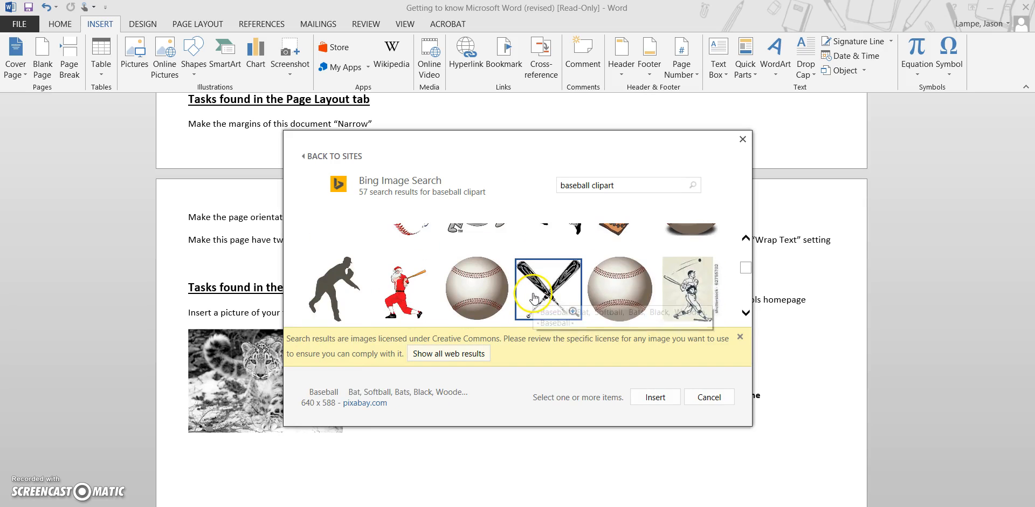
pyautogui.scroll(2, 534, 253)
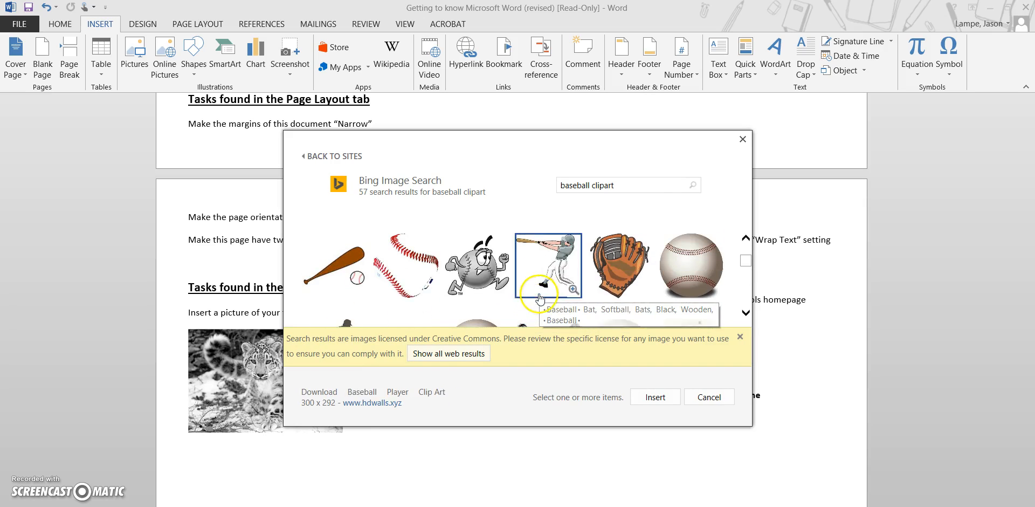
pyautogui.scroll(1, 453, 254)
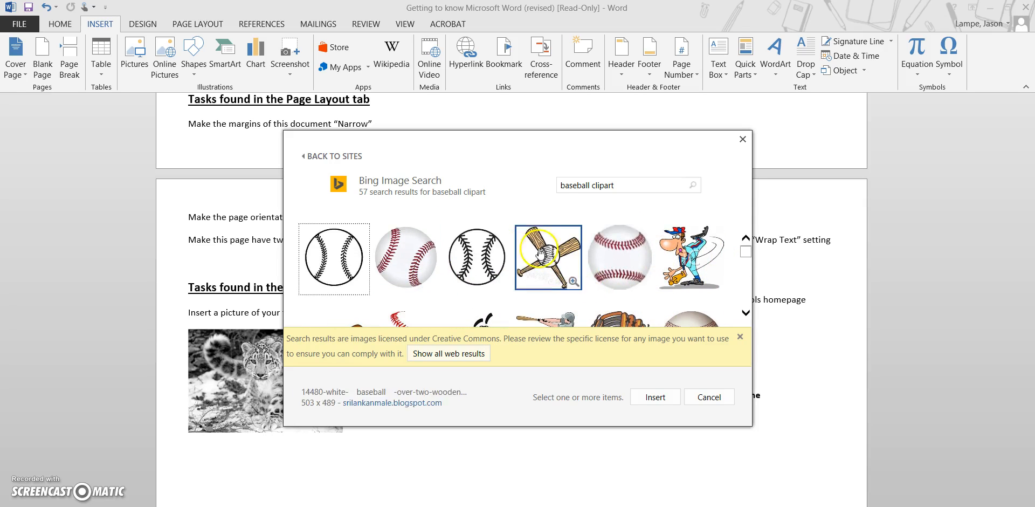
pyautogui.scroll(-1, 477, 247)
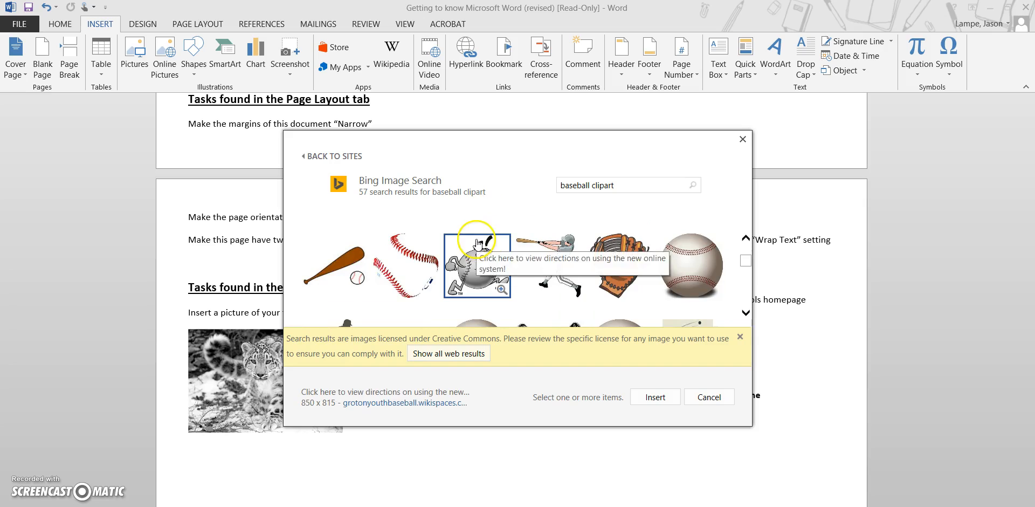
pyautogui.scroll(-2, 477, 248)
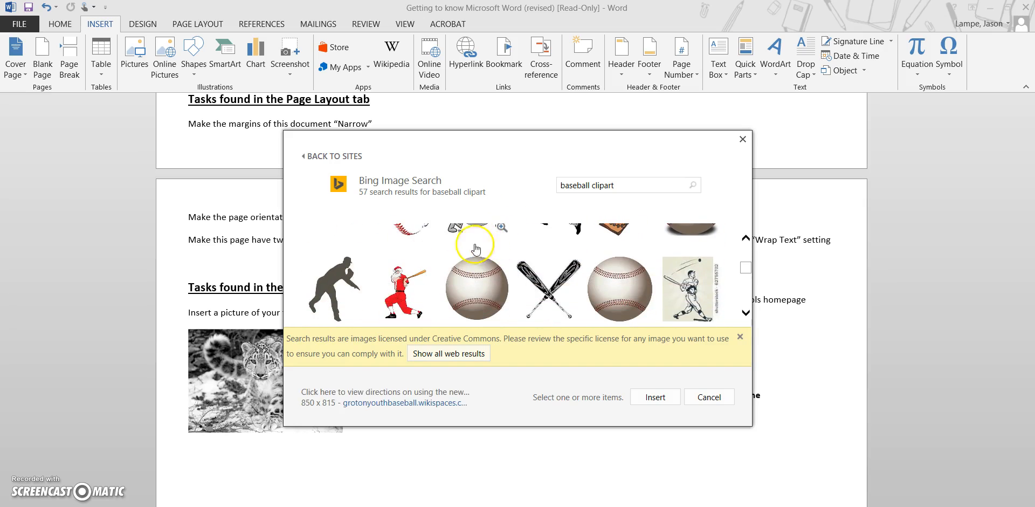
pyautogui.click(324, 282)
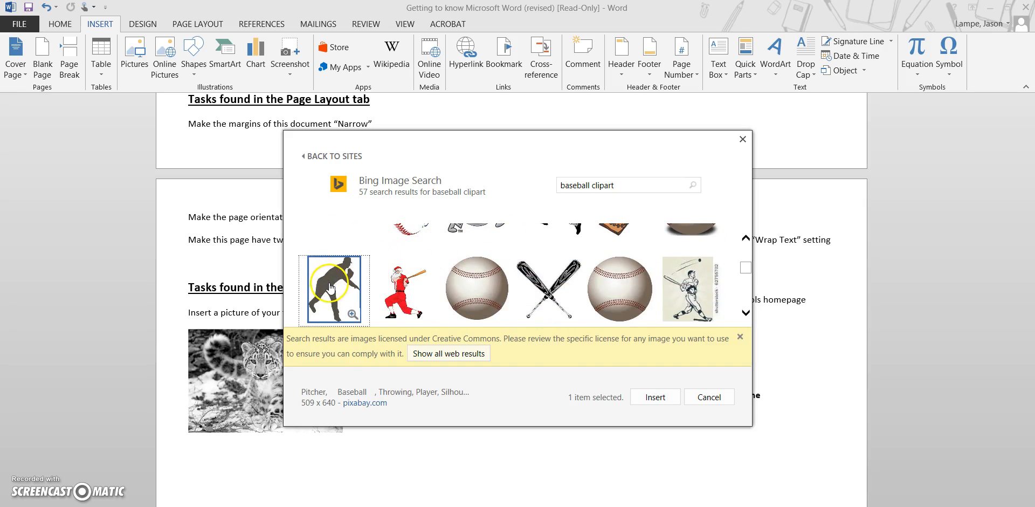
pyautogui.click(660, 404)
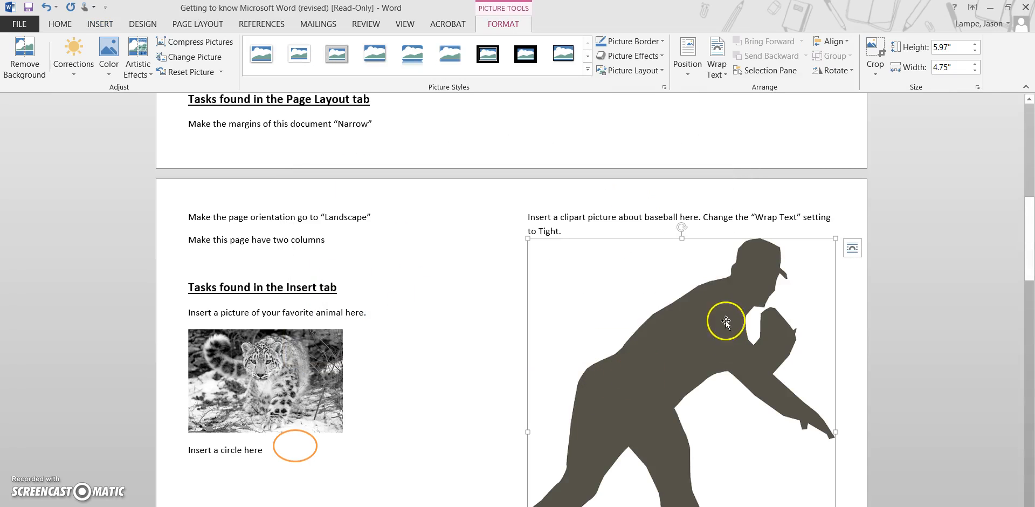
# Shrink the pitcher picture proportionally to about 2.05" high and 1.63" wide
pyautogui.scroll(-10, 696, 301)
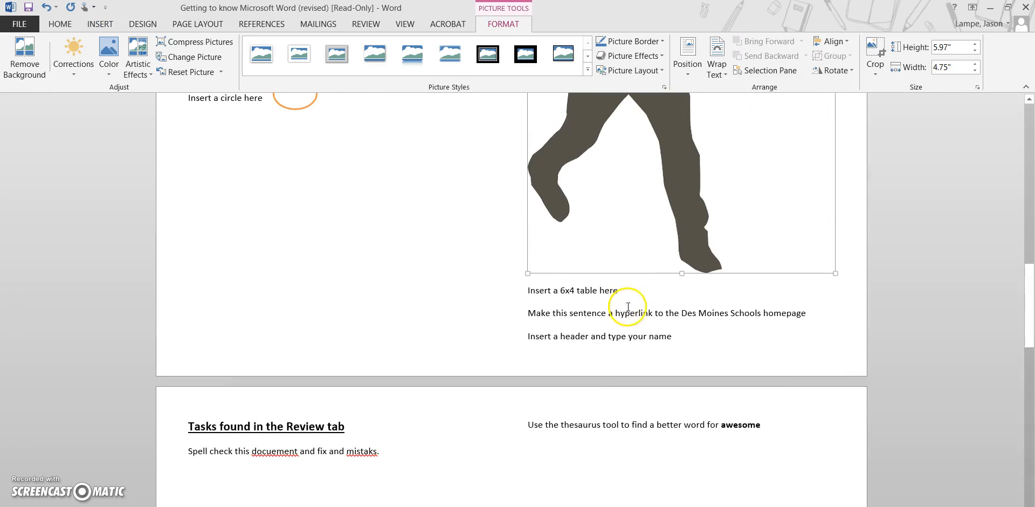
pyautogui.scroll(11, 614, 351)
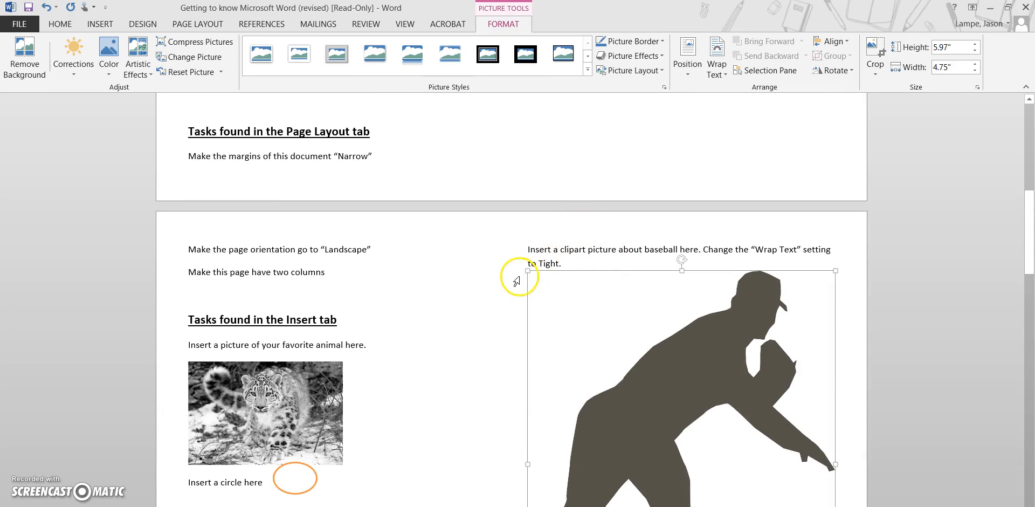
pyautogui.moveTo(530, 273); pyautogui.dragTo(802, 419)
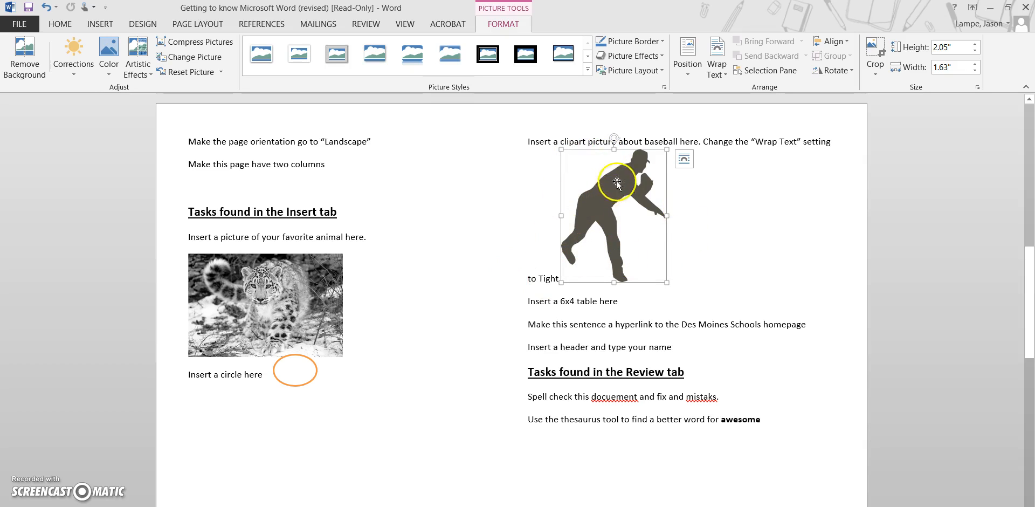
# Set the text wrapping of the pitcher picture to Tight
pyautogui.click(685, 160)
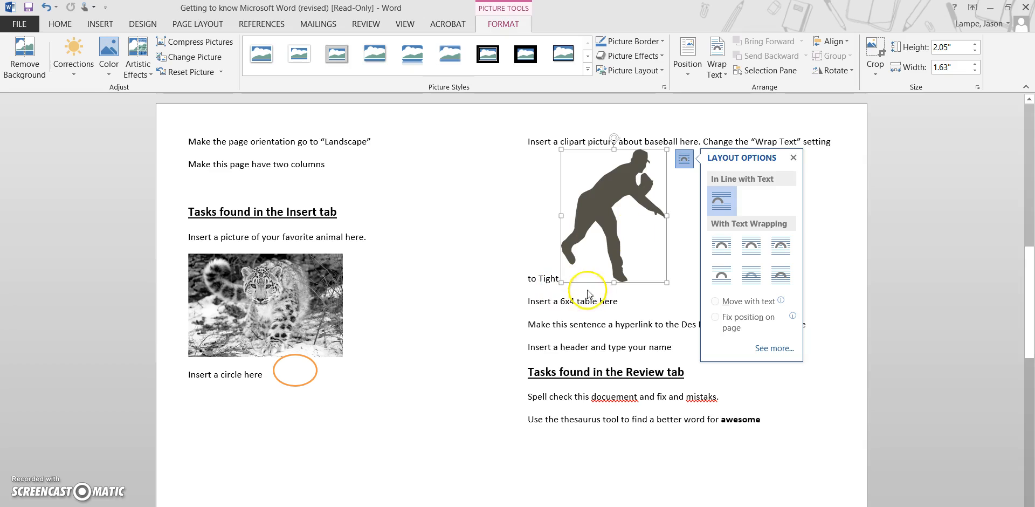
pyautogui.click(752, 251)
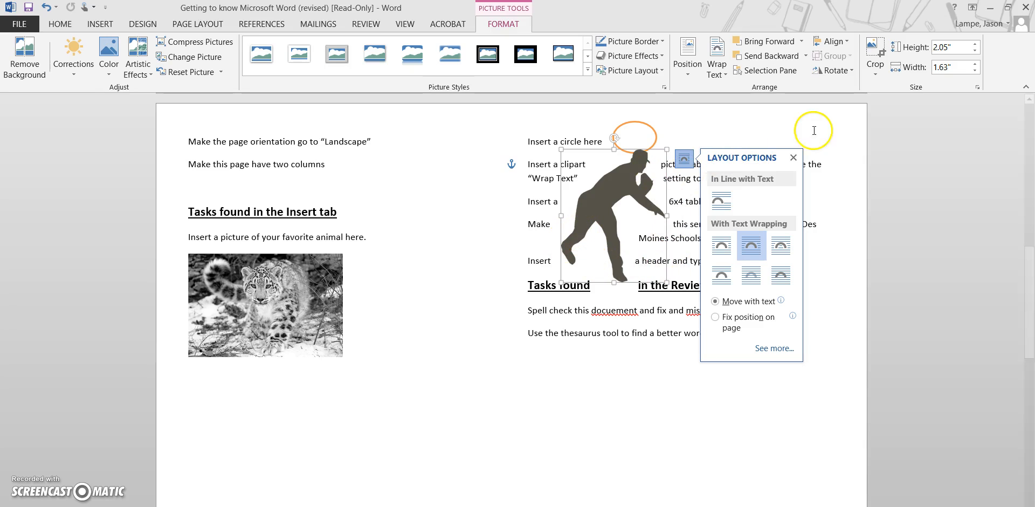
pyautogui.click(794, 157)
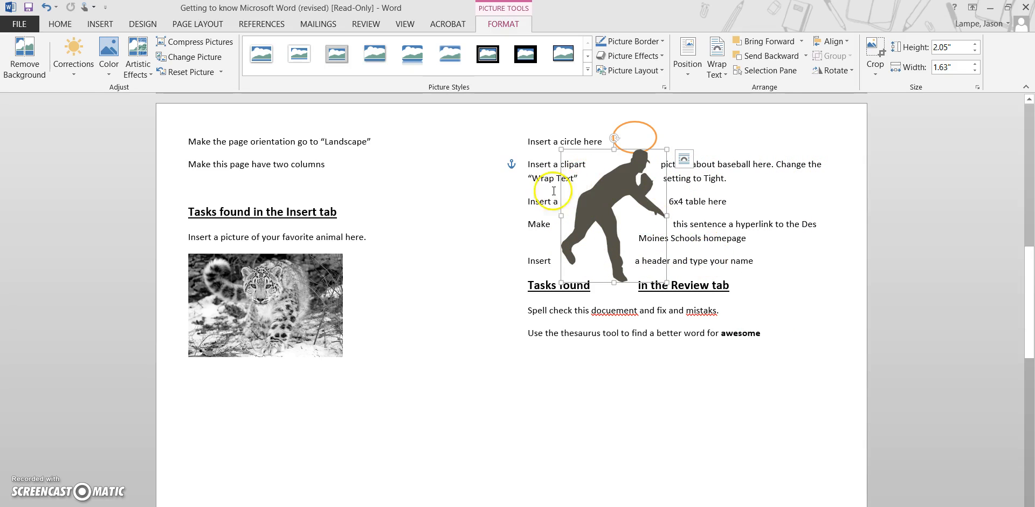
# Push the sentence "Insert a 6x4 table here" below the pitcher picture with blank lines and add an empty line after it
pyautogui.click(523, 203)
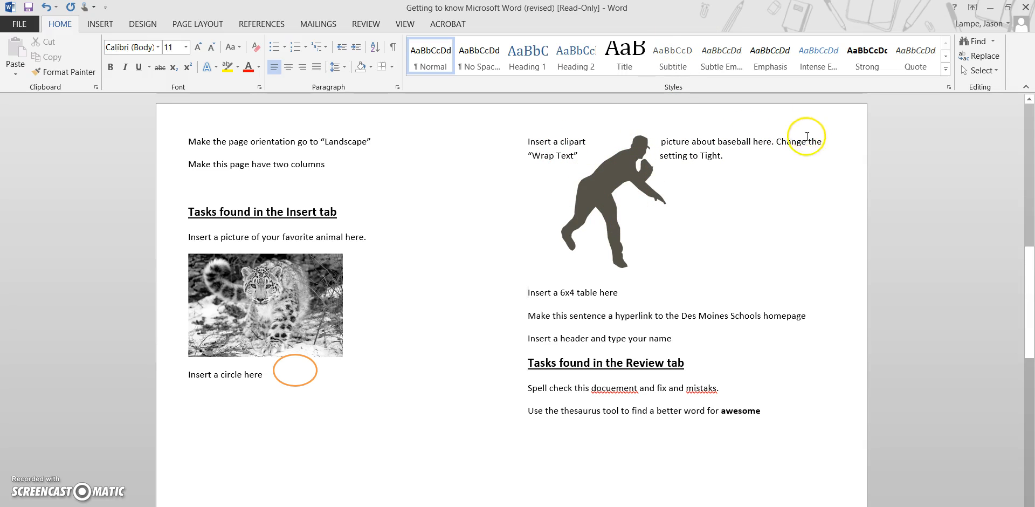
pyautogui.click(618, 291)
pyautogui.press('Return')
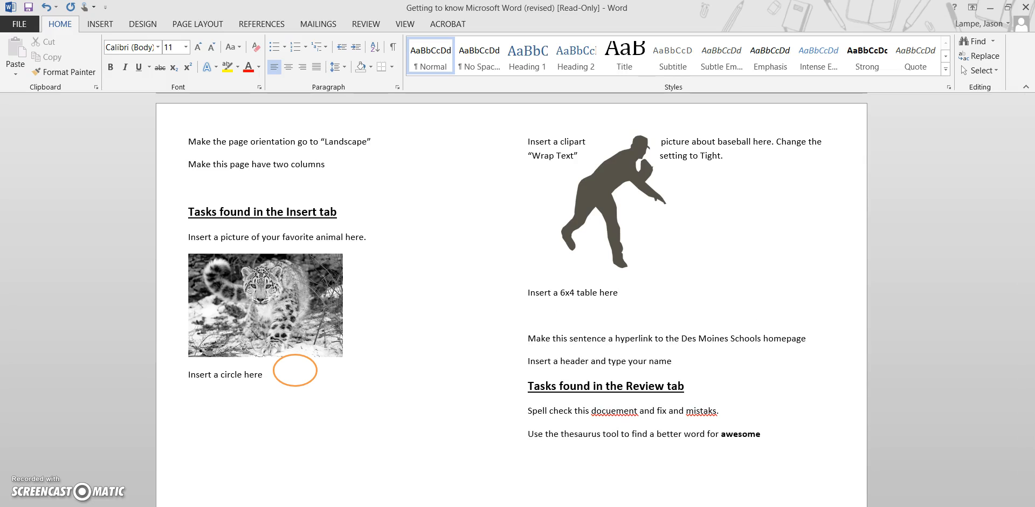
# Open the Insert Table dialog for the empty line below "Insert a 6x4 table here"
pyautogui.click(101, 24)
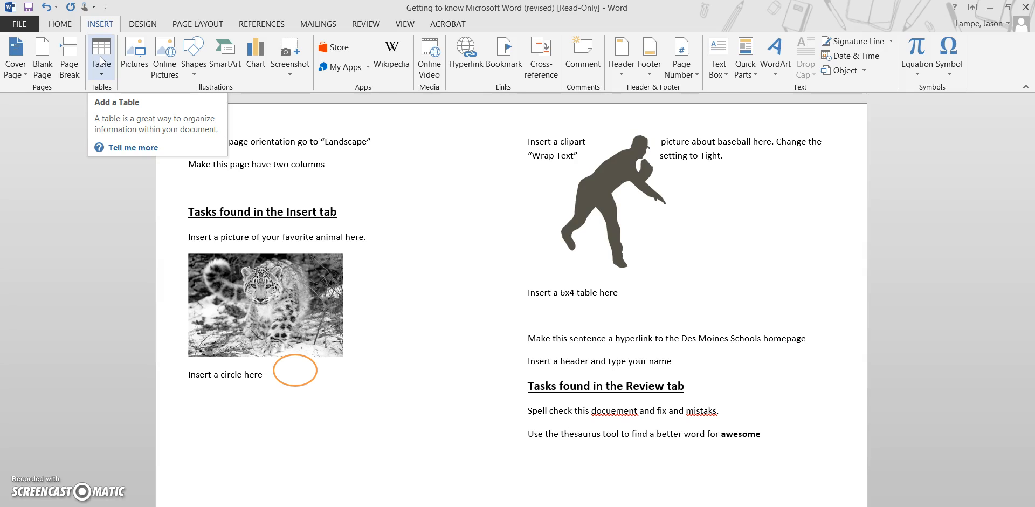
pyautogui.click(98, 50)
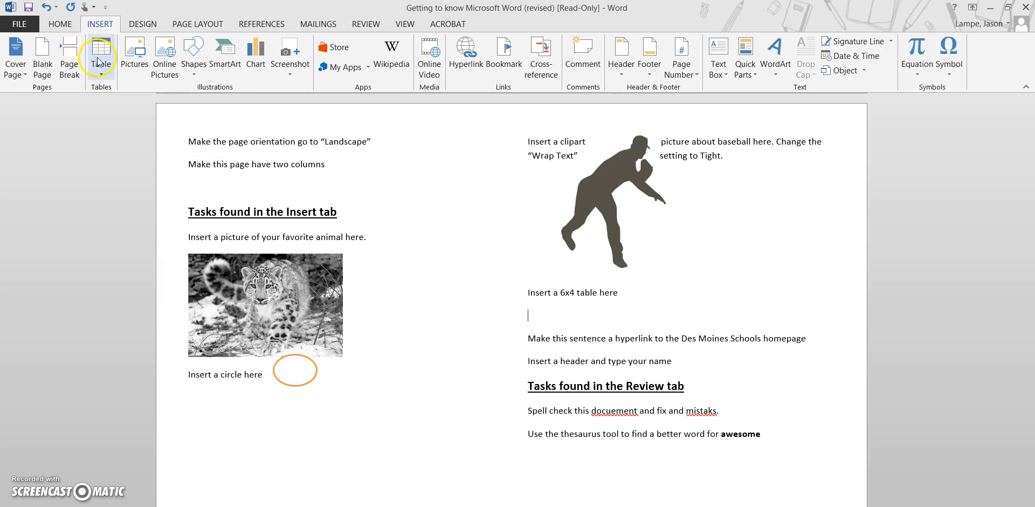
pyautogui.click(102, 76)
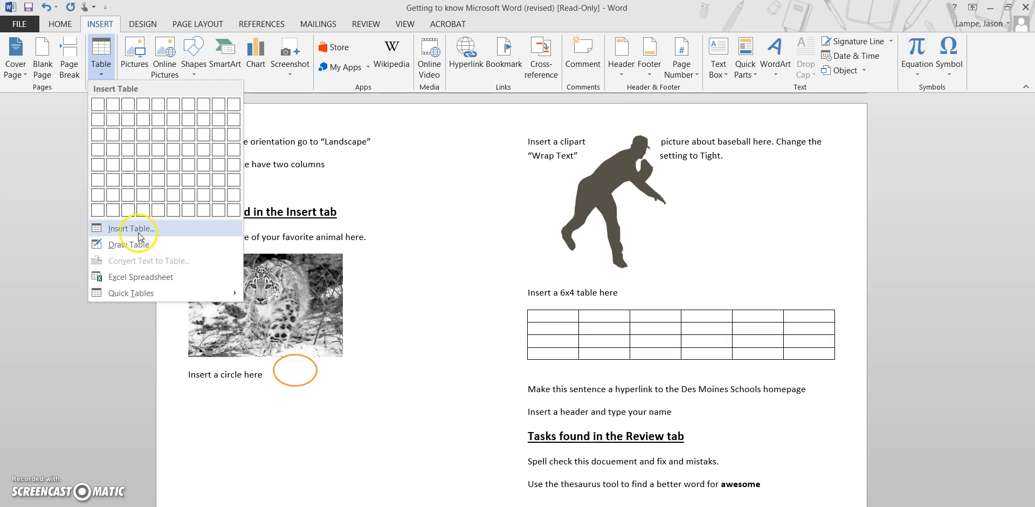
pyautogui.click(135, 233)
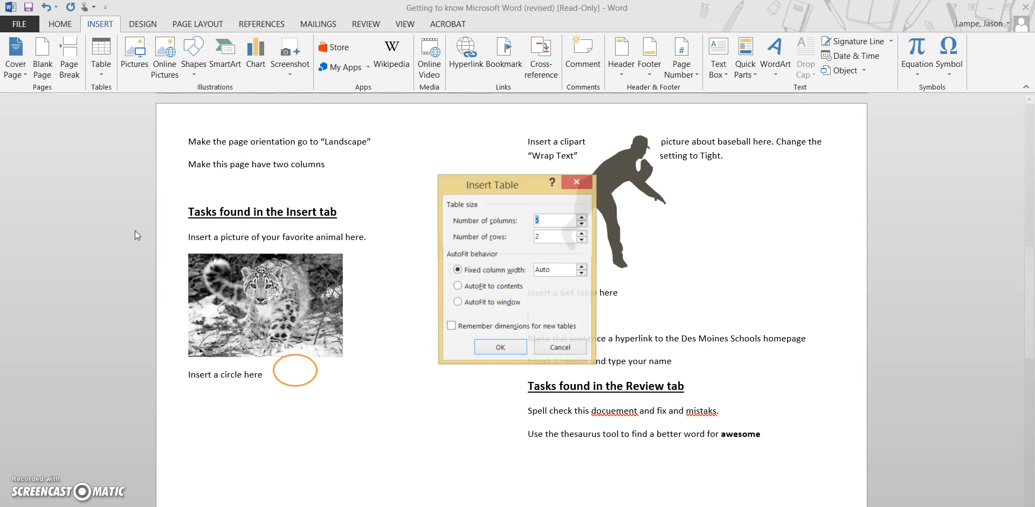